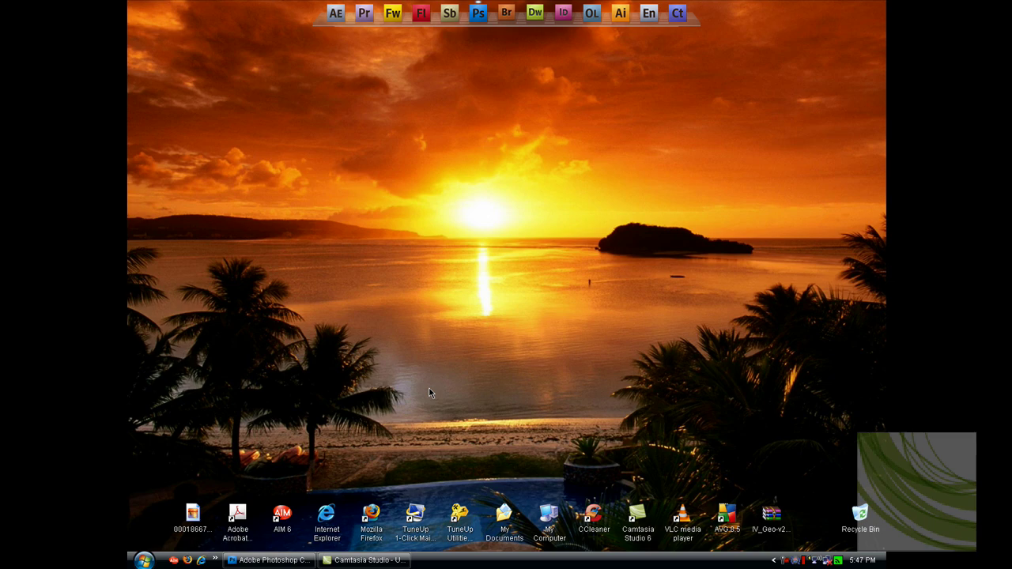
Preview the desktop portrait photo 00018667_hillary-duff-2 at its actual size in the picture viewer and close the viewer
double_click(193, 516)
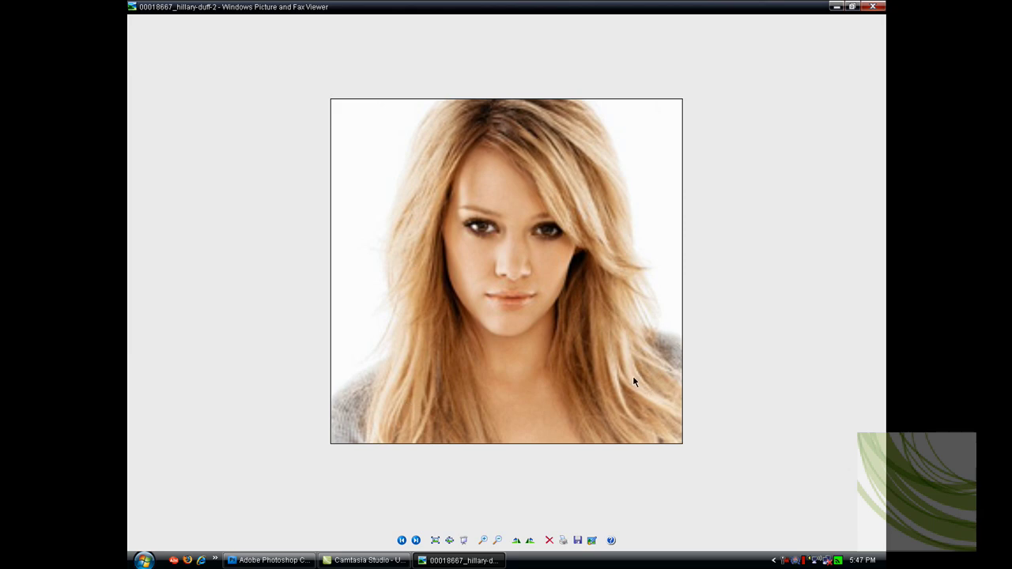
key("ctrl+b")
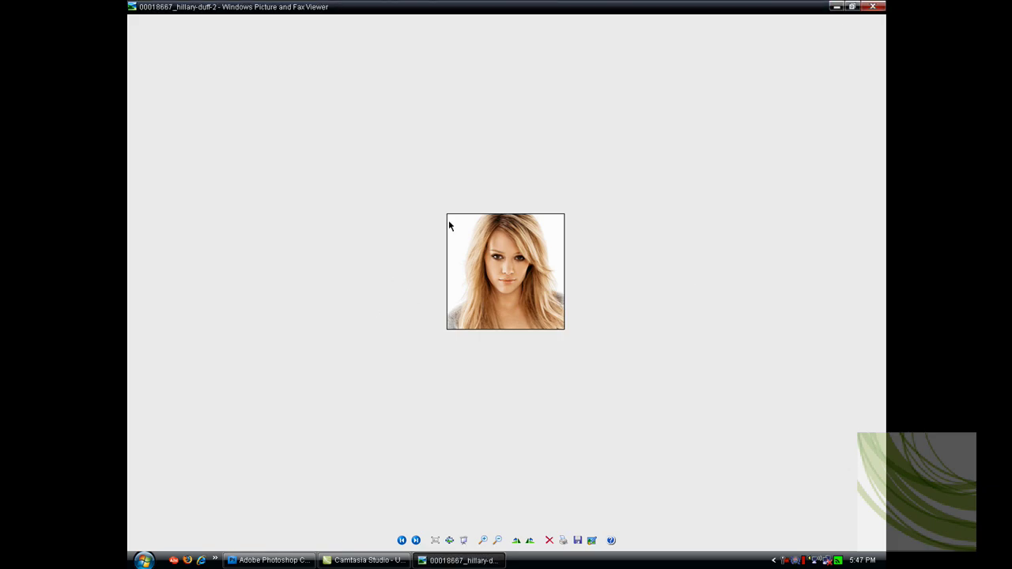
left_click(881, 7)
Switch to Photoshop and open the portrait photo 00018667_hillary-duff-2.jpg from the desktop
left_click_drag(194, 515, 385, 293)
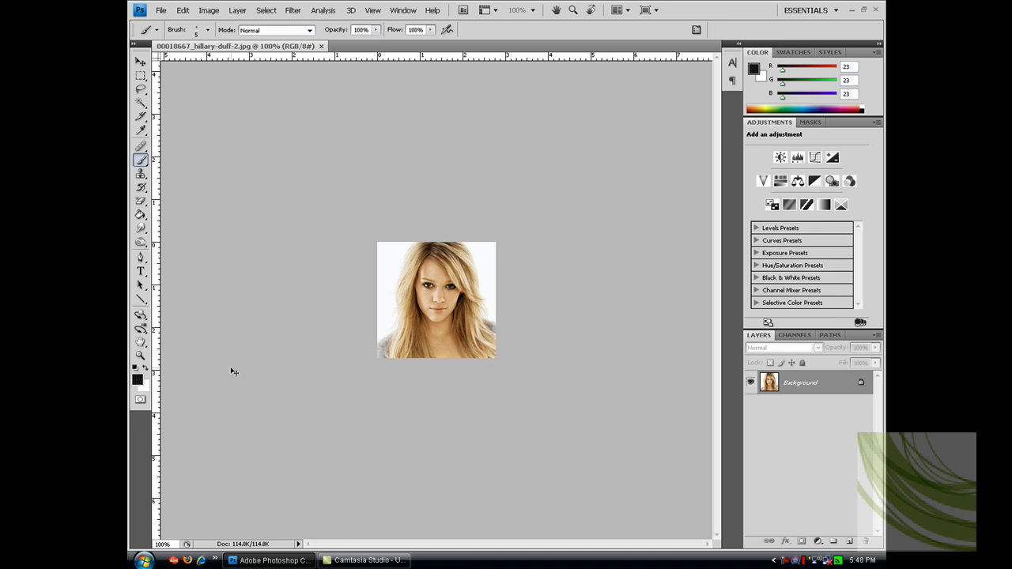
key("ctrl+plus")
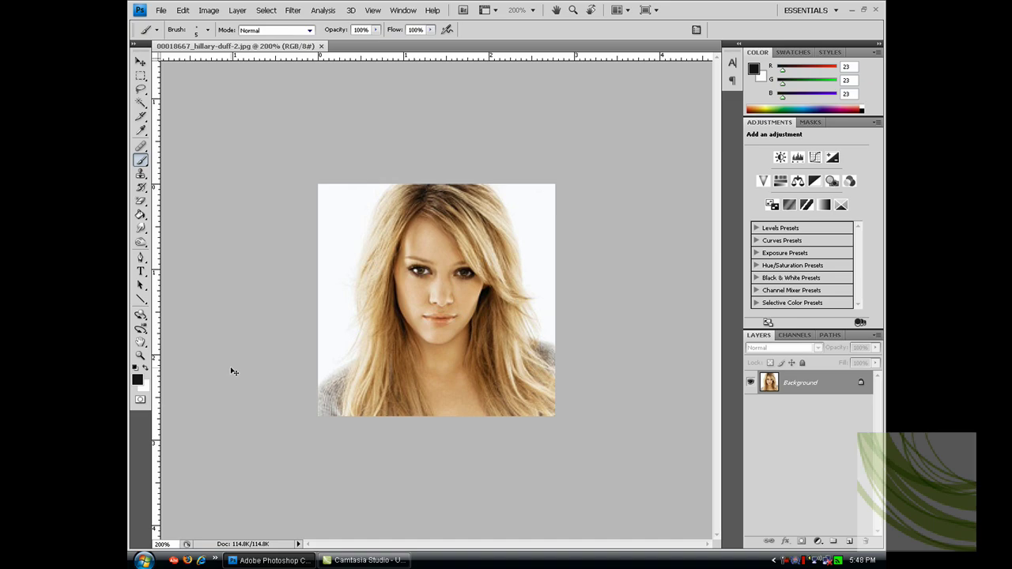
key("ctrl+plus")
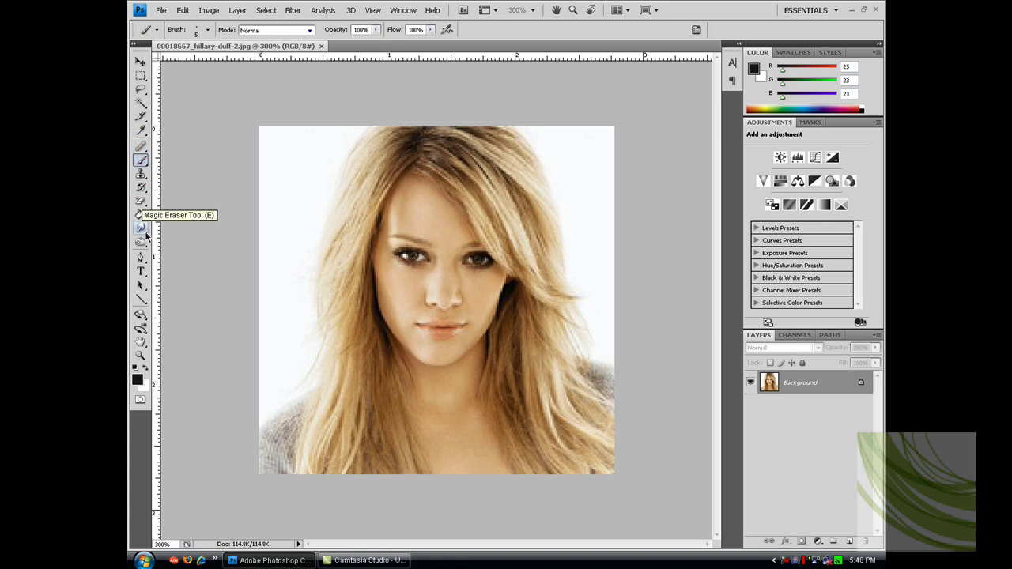
Turn on Quick Mask mode and brush a small first patch of mask on the hair above the eye on the image's right
left_click(147, 400)
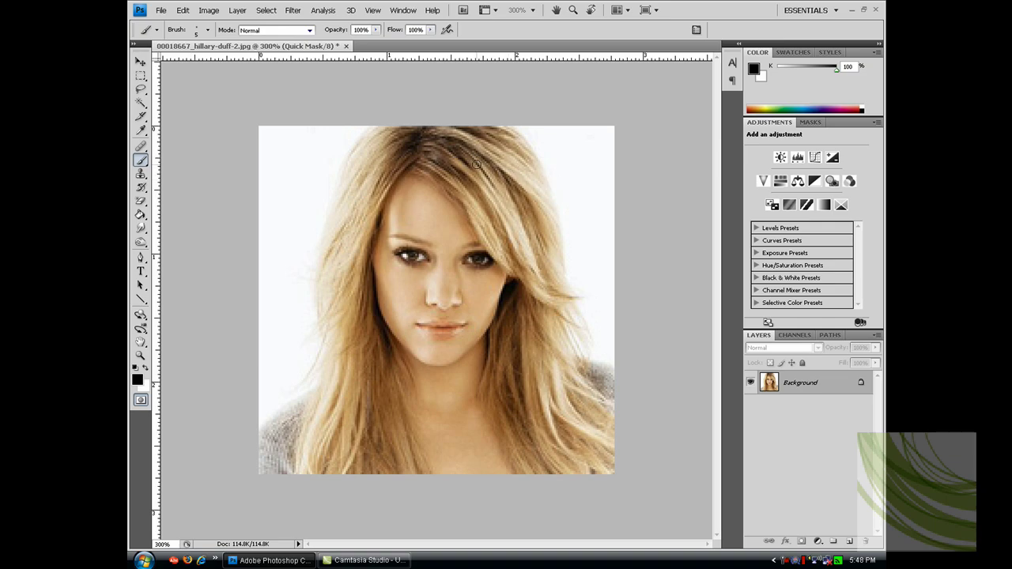
mouse_move(485, 164)
left_mouse_down()
mouse_move(501, 214)
mouse_move(532, 177)
mouse_move(522, 239)
mouse_move(517, 191)
left_mouse_up()
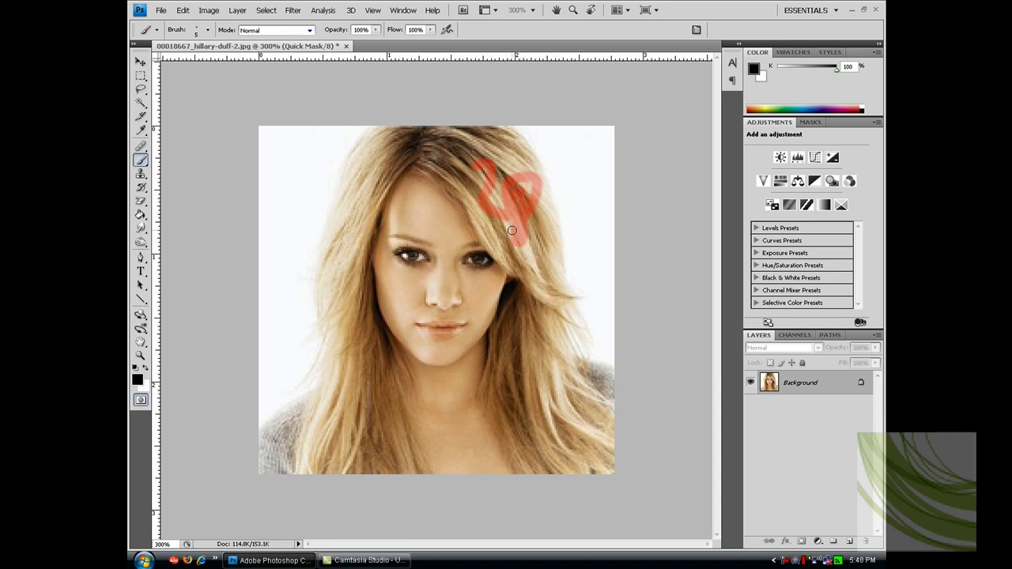
key("ctrl+z")
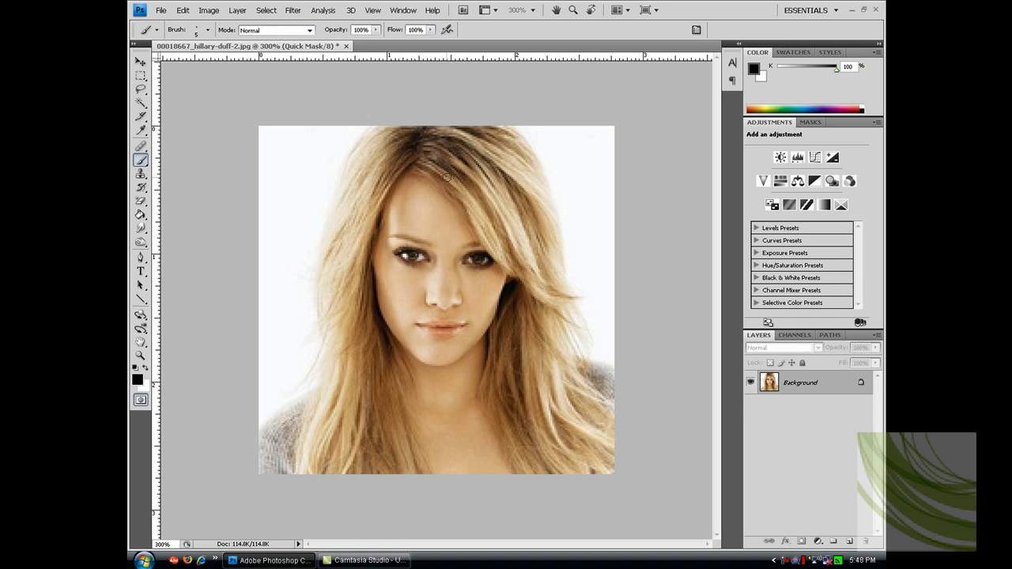
key("ctrl+plus")
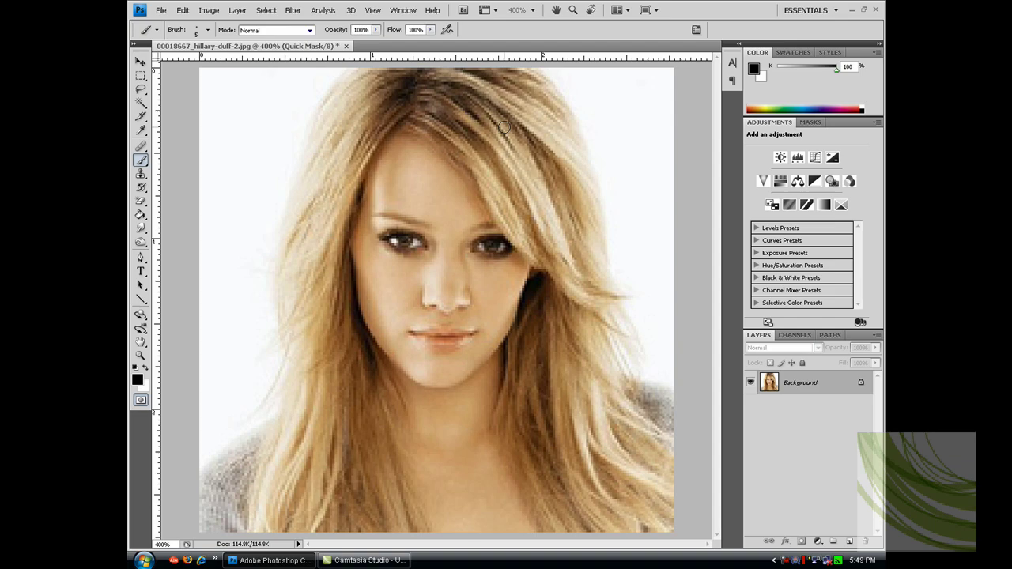
mouse_move(506, 133)
left_mouse_down()
mouse_move(525, 134)
mouse_move(527, 148)
left_mouse_up()
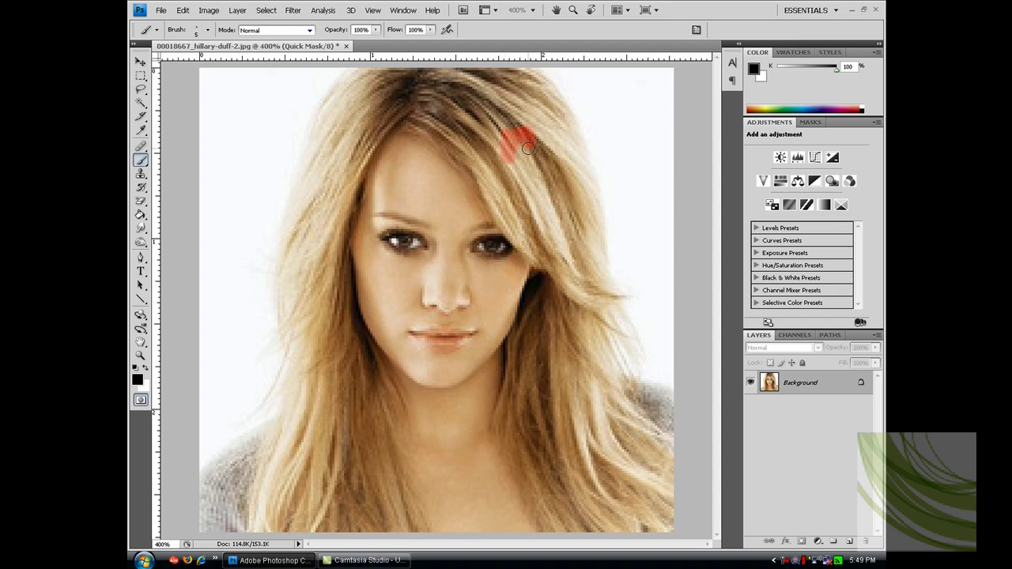
key("bracketright")
key("bracketright")
key("bracketright")
key("bracketright")
key("bracketright")
key("bracketright")
key("bracketright")
key("bracketright")
key("bracketleft")
key("bracketleft")
key("bracketleft")
left_click(520, 152)
mouse_move(520, 152)
left_mouse_down()
mouse_move(514, 162)
mouse_move(472, 121)
mouse_move(459, 127)
mouse_move(515, 202)
mouse_move(497, 158)
mouse_move(439, 111)
mouse_move(389, 104)
mouse_move(338, 165)
left_mouse_up()
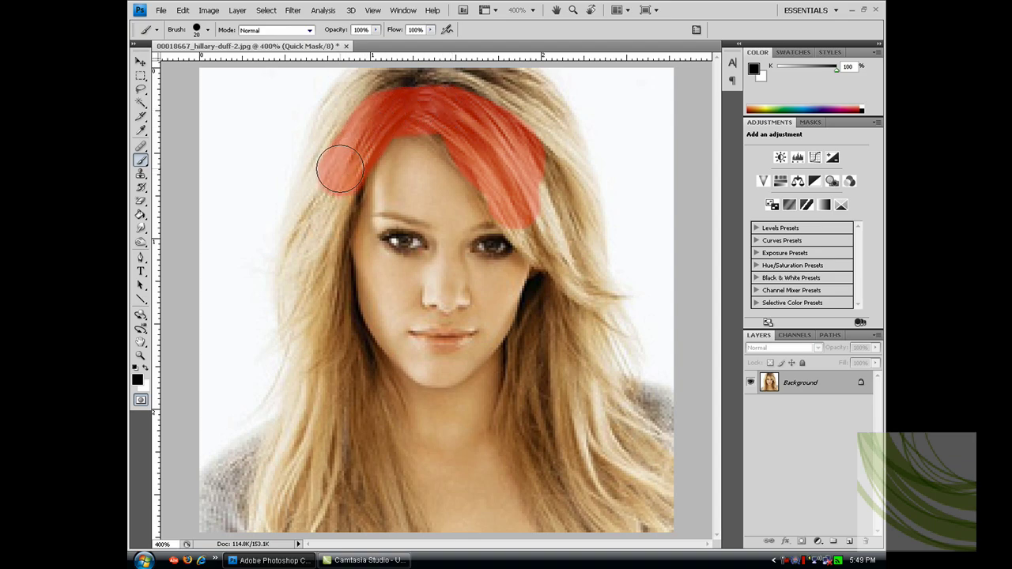
key("ctrl+z")
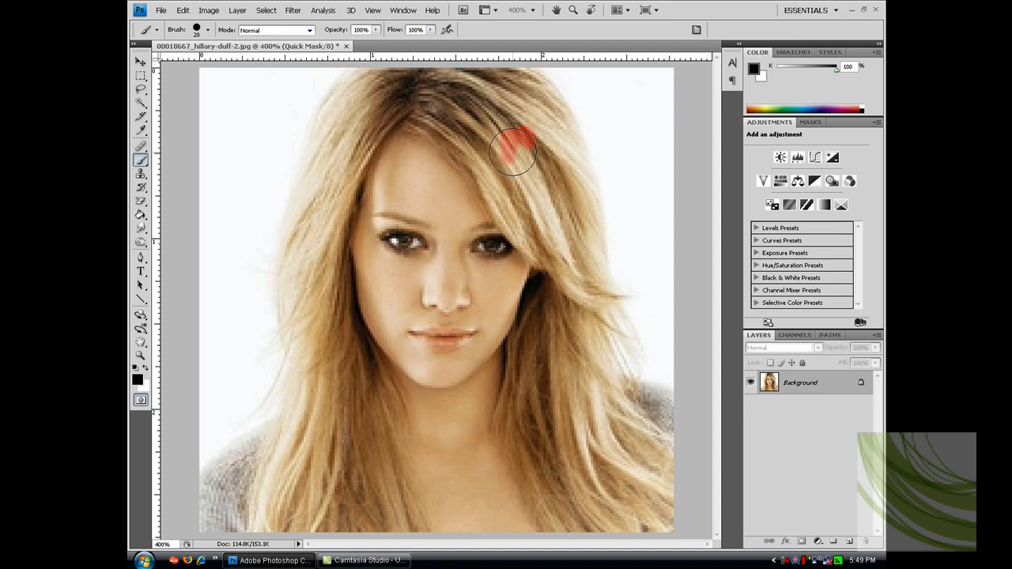
Paint the mask with a smaller brush over the fringe, the crown and the long hair on both sides of the face
key("bracketleft")
key("bracketleft")
mouse_move(513, 142)
left_mouse_down()
mouse_move(490, 162)
mouse_move(496, 201)
mouse_move(518, 233)
mouse_move(544, 241)
mouse_move(492, 151)
mouse_move(487, 182)
mouse_move(444, 129)
mouse_move(455, 145)
mouse_move(394, 111)
mouse_move(373, 125)
mouse_move(339, 220)
mouse_move(329, 285)
mouse_move(360, 401)
mouse_move(356, 435)
mouse_move(346, 463)
mouse_move(333, 453)
mouse_move(335, 407)
mouse_move(332, 467)
mouse_move(291, 484)
mouse_move(316, 441)
mouse_move(320, 339)
mouse_move(331, 370)
mouse_move(317, 273)
mouse_move(317, 408)
mouse_move(269, 528)
mouse_move(290, 493)
mouse_move(310, 418)
mouse_move(277, 490)
mouse_move(301, 450)
mouse_move(288, 478)
mouse_move(304, 510)
mouse_move(291, 526)
mouse_move(415, 522)
mouse_move(355, 340)
mouse_move(378, 473)
mouse_move(395, 506)
mouse_move(378, 486)
mouse_move(377, 517)
mouse_move(308, 514)
mouse_move(338, 481)
mouse_move(328, 494)
mouse_move(368, 506)
mouse_move(319, 298)
left_mouse_up()
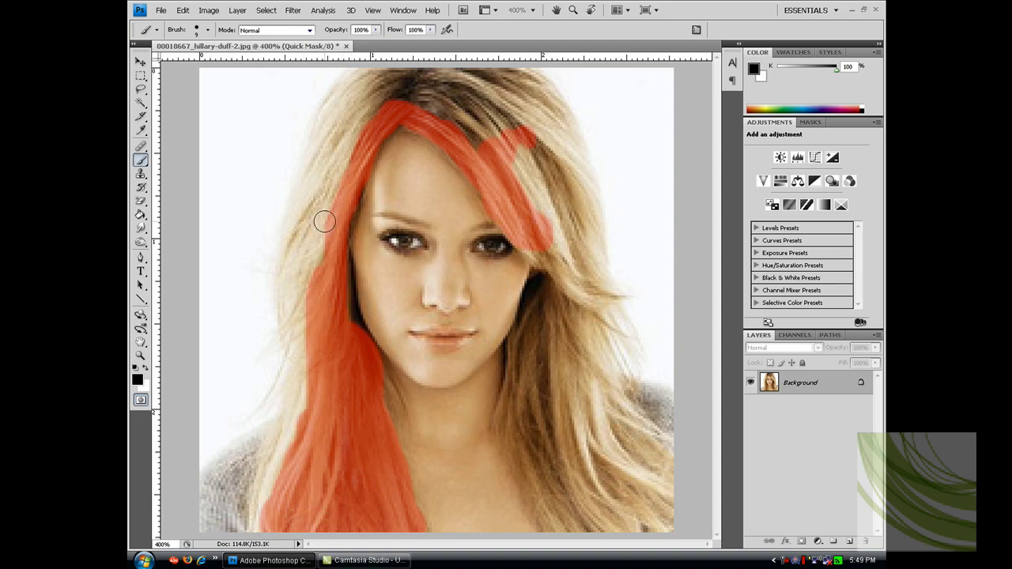
mouse_move(352, 145)
left_mouse_down()
mouse_move(377, 76)
mouse_move(518, 72)
mouse_move(552, 99)
mouse_move(564, 131)
mouse_move(510, 89)
mouse_move(449, 83)
mouse_move(386, 94)
mouse_move(503, 105)
mouse_move(502, 128)
mouse_move(521, 157)
mouse_move(572, 198)
mouse_move(589, 276)
mouse_move(556, 185)
mouse_move(518, 141)
mouse_move(569, 184)
mouse_move(593, 223)
mouse_move(491, 103)
mouse_move(477, 144)
mouse_move(467, 123)
mouse_move(430, 109)
mouse_move(536, 258)
mouse_move(605, 293)
mouse_move(546, 289)
mouse_move(534, 299)
mouse_move(516, 412)
left_mouse_up()
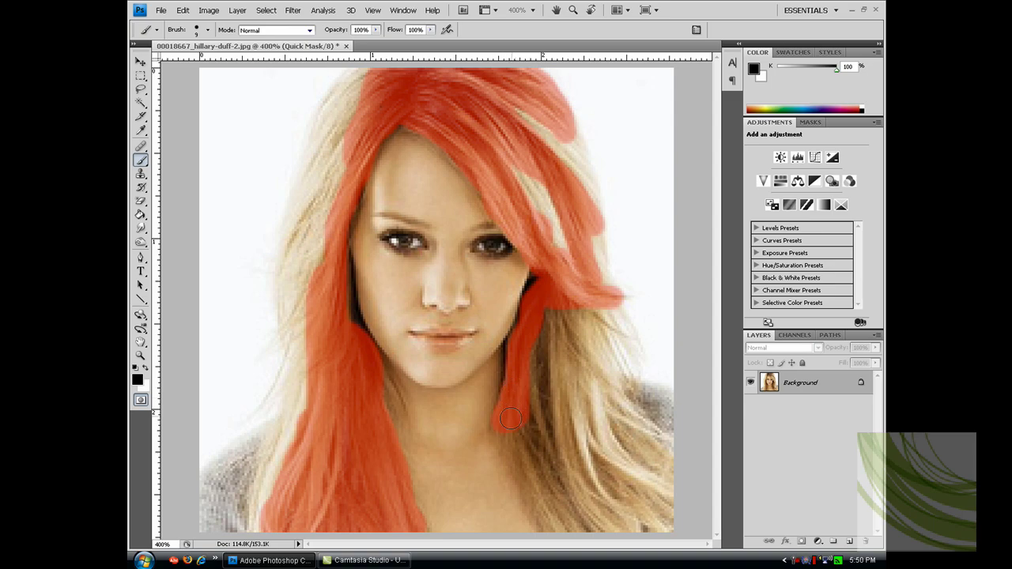
mouse_move(511, 449)
left_mouse_down()
mouse_move(552, 512)
mouse_move(583, 525)
mouse_move(669, 524)
mouse_move(669, 461)
mouse_move(595, 388)
mouse_move(581, 342)
mouse_move(546, 304)
mouse_move(529, 451)
mouse_move(538, 324)
left_mouse_up()
mouse_move(523, 415)
left_mouse_down()
mouse_move(526, 450)
mouse_move(562, 499)
mouse_move(611, 530)
mouse_move(662, 516)
mouse_move(648, 469)
mouse_move(622, 511)
left_mouse_up()
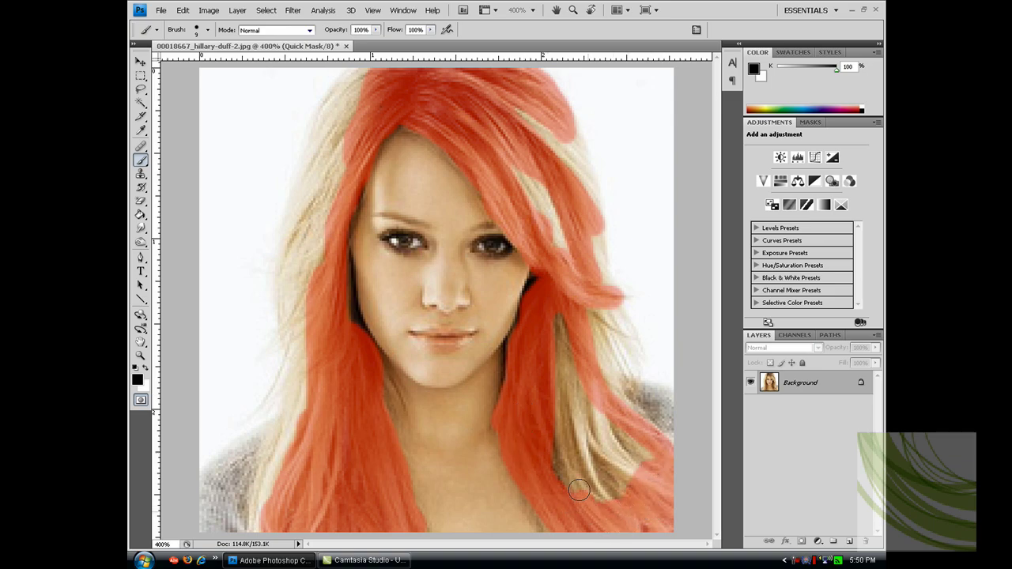
Fill the unmasked gap in the lower hair on the image's right side using a size 25 brush
key("bracketright")
key("bracketright")
key("bracketright")
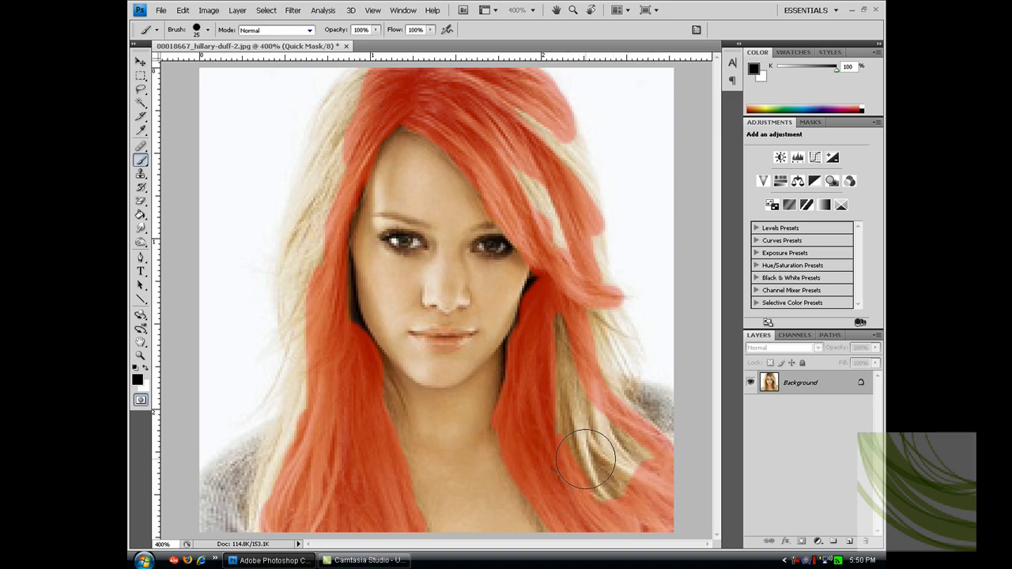
mouse_move(592, 463)
left_mouse_down()
mouse_move(627, 472)
mouse_move(624, 464)
mouse_move(545, 395)
mouse_move(554, 380)
mouse_move(595, 404)
mouse_move(564, 365)
mouse_move(557, 317)
left_mouse_up()
Extend the mask over the hair at the crown's left edge and into the fringe gap with a size 8 brush
key("bracketleft")
key("bracketleft")
key("bracketleft")
key("bracketleft")
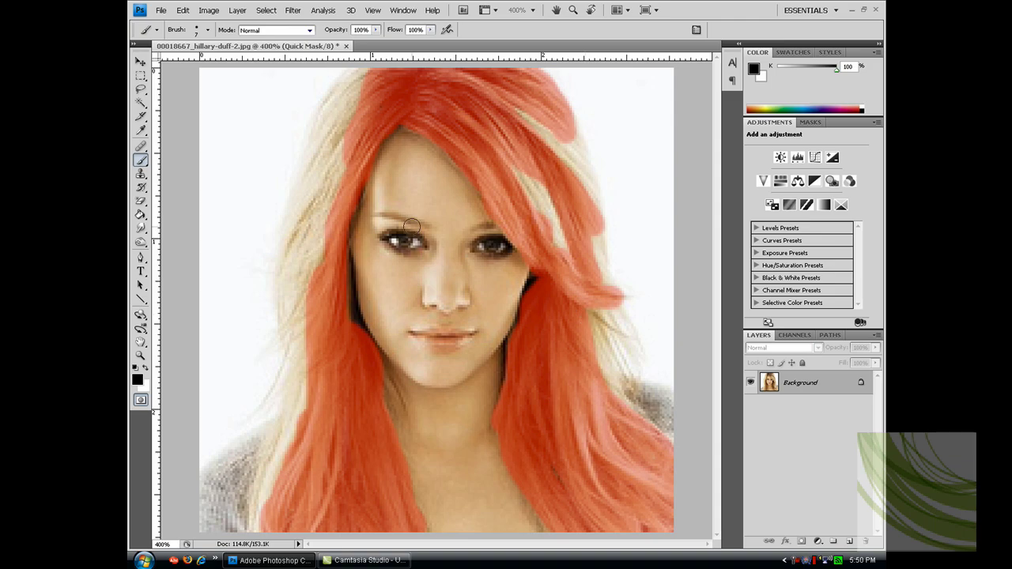
key("bracketright")
key("bracketright")
mouse_move(364, 109)
left_mouse_down()
mouse_move(339, 140)
mouse_move(356, 102)
mouse_move(350, 85)
mouse_move(338, 92)
mouse_move(390, 76)
left_mouse_up()
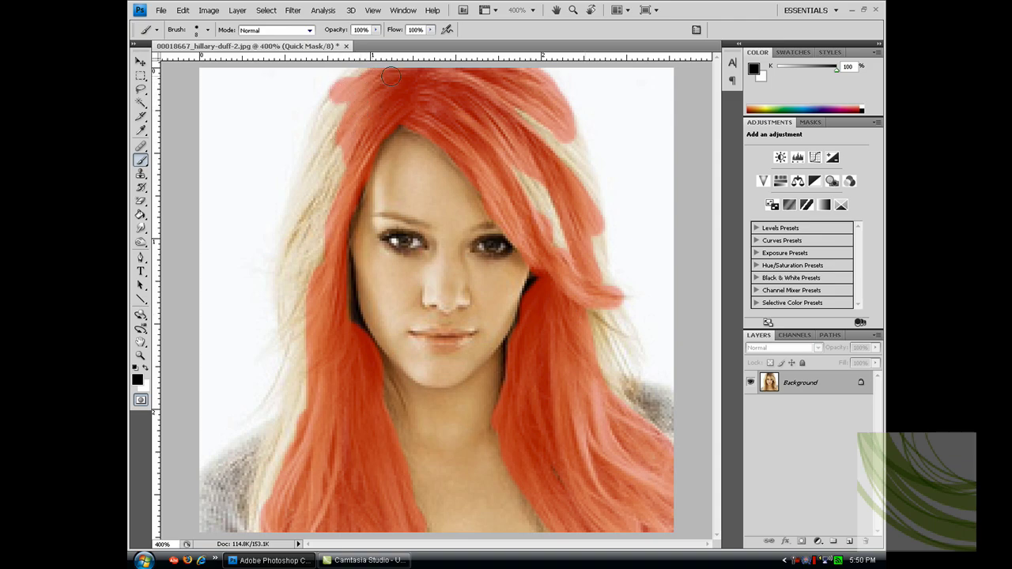
mouse_move(494, 123)
left_mouse_down()
mouse_move(536, 196)
mouse_move(535, 186)
mouse_move(542, 214)
left_mouse_up()
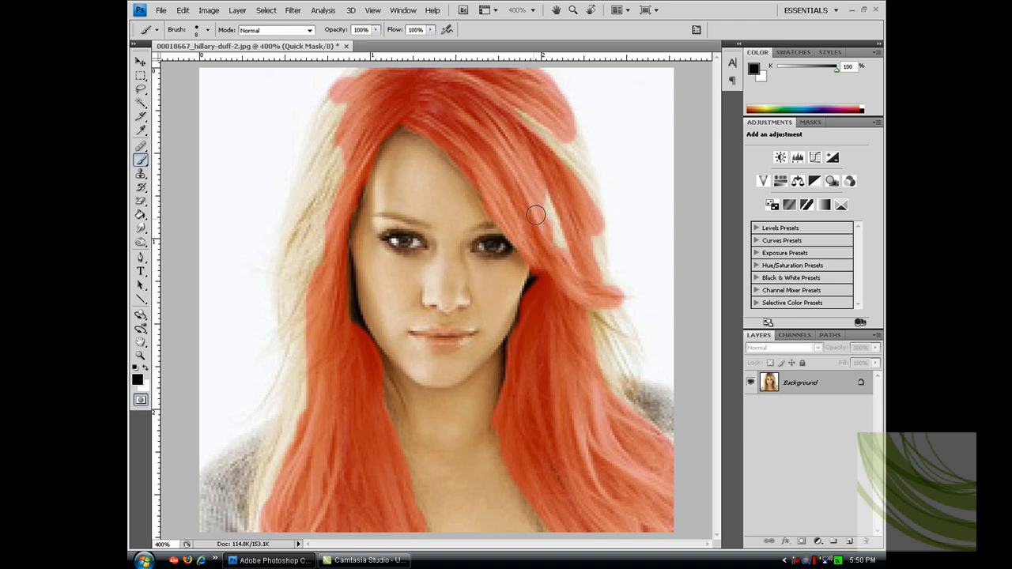
Mask the thin stray strand beside the shoulder on the image's right with a size 4 brush
key("bracketleft")
key("bracketleft")
key("bracketleft")
key("bracketleft")
key("bracketleft")
left_click_drag(607, 328, 641, 342)
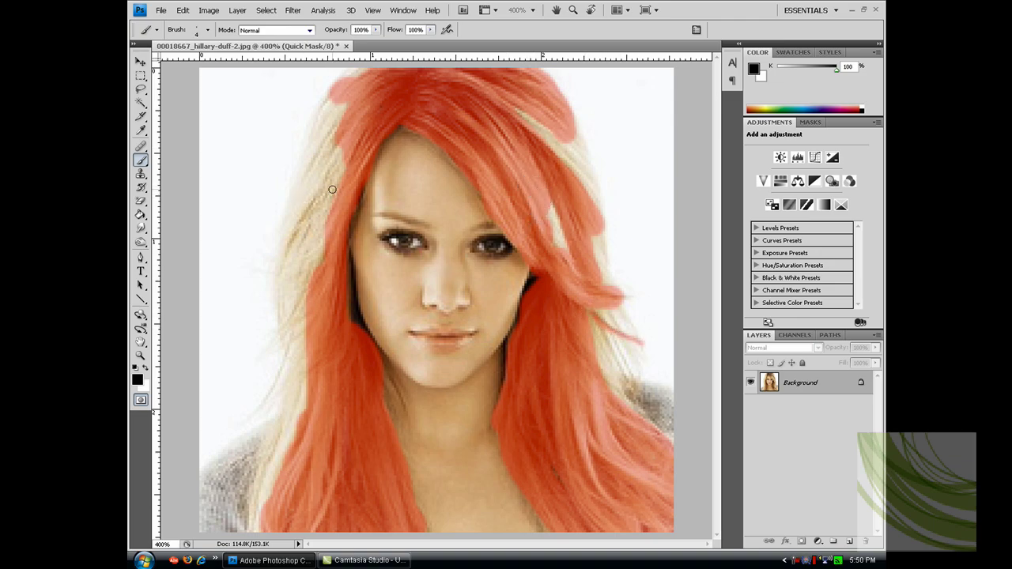
Touch up the mask along the outer strands on the left and fill the remaining streaks near the crown and right side
left_click_drag(337, 172, 298, 239)
key("ctrl+z")
mouse_move(320, 203)
left_mouse_down()
mouse_move(297, 223)
mouse_move(333, 193)
mouse_move(341, 135)
mouse_move(335, 143)
left_mouse_up()
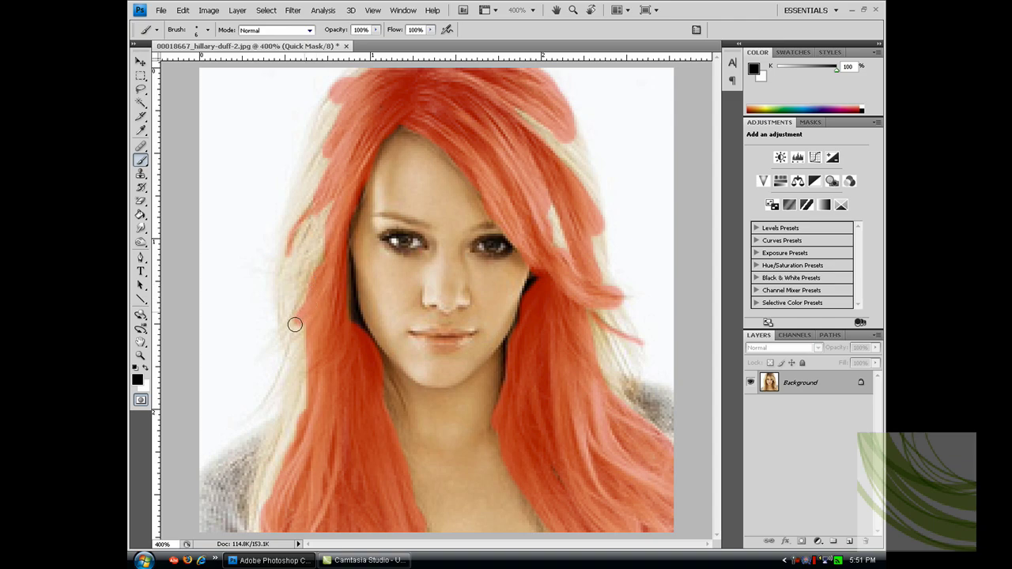
left_click_drag(295, 324, 293, 332)
mouse_move(593, 320)
left_mouse_down()
mouse_move(601, 335)
mouse_move(592, 335)
left_mouse_up()
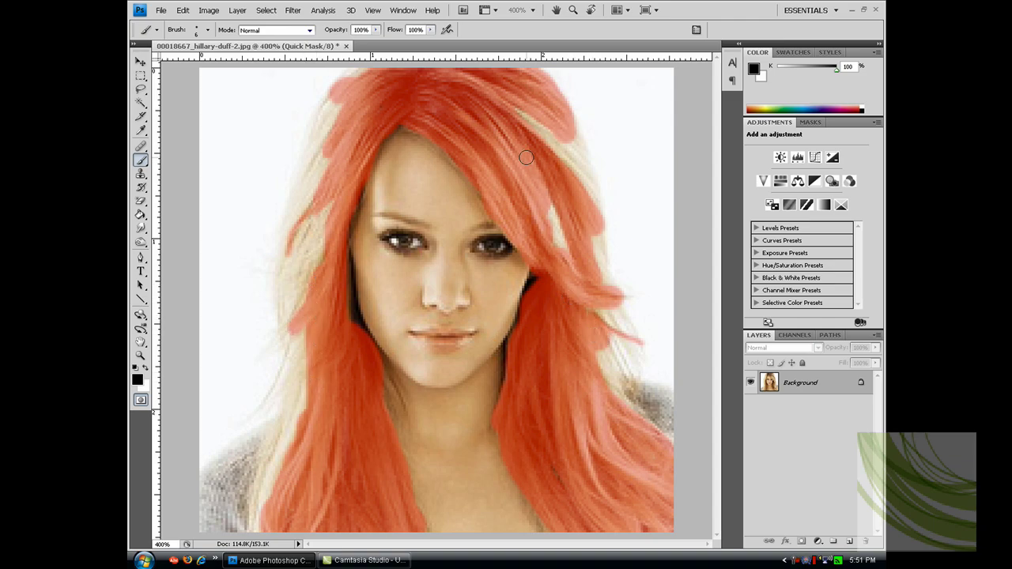
mouse_move(526, 157)
left_mouse_down()
mouse_move(513, 102)
mouse_move(522, 127)
mouse_move(530, 111)
mouse_move(537, 145)
left_mouse_up()
mouse_move(329, 254)
left_mouse_down()
mouse_move(294, 315)
mouse_move(329, 253)
mouse_move(304, 277)
mouse_move(323, 253)
mouse_move(335, 198)
left_mouse_up()
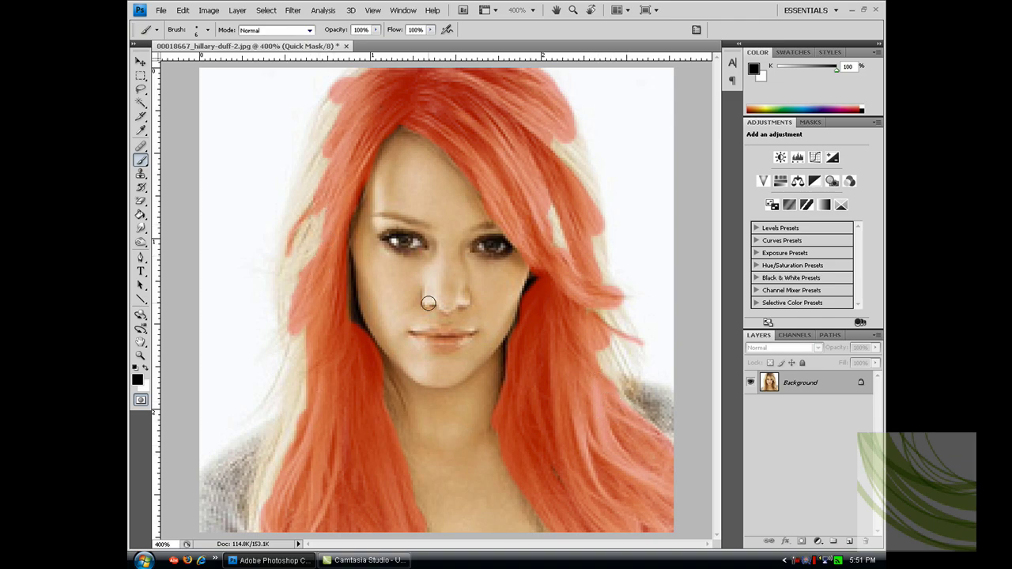
Convert the quick mask to a selection and recolour the hair pinkish red by lowering its hue with Hue/Saturation
left_click(141, 401)
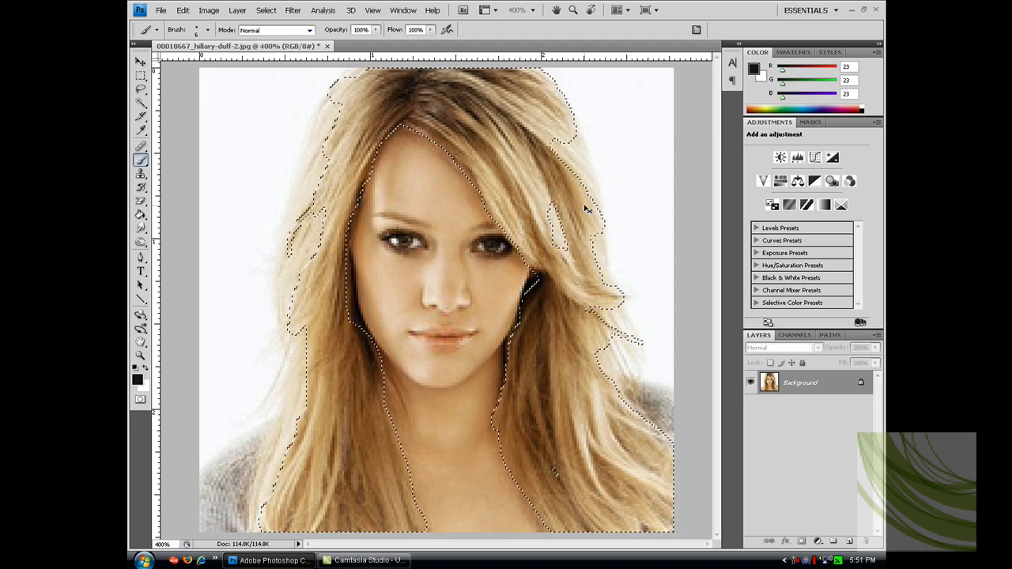
key("ctrl+u")
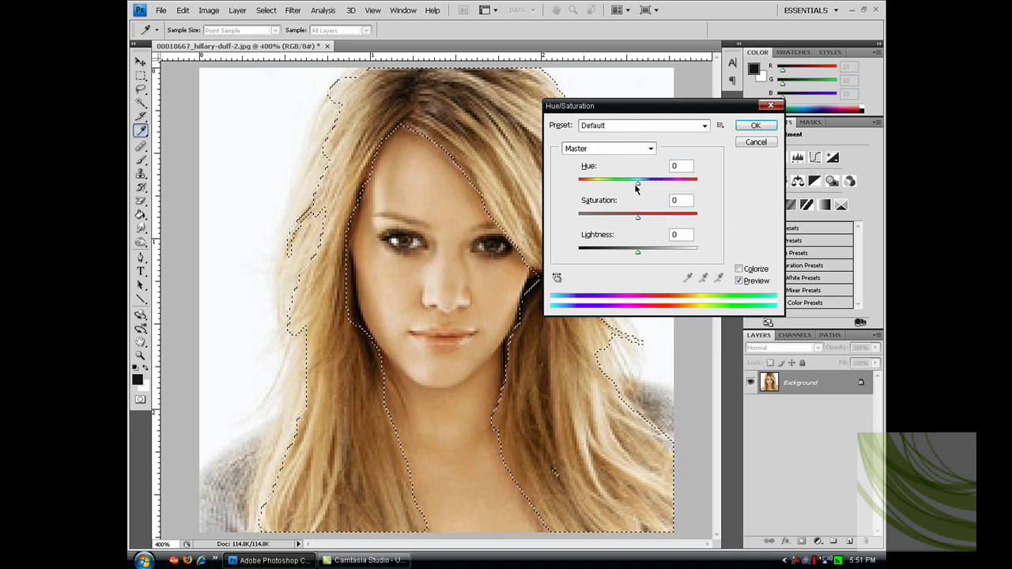
mouse_move(641, 186)
left_mouse_down()
mouse_move(661, 182)
mouse_move(628, 186)
left_mouse_up()
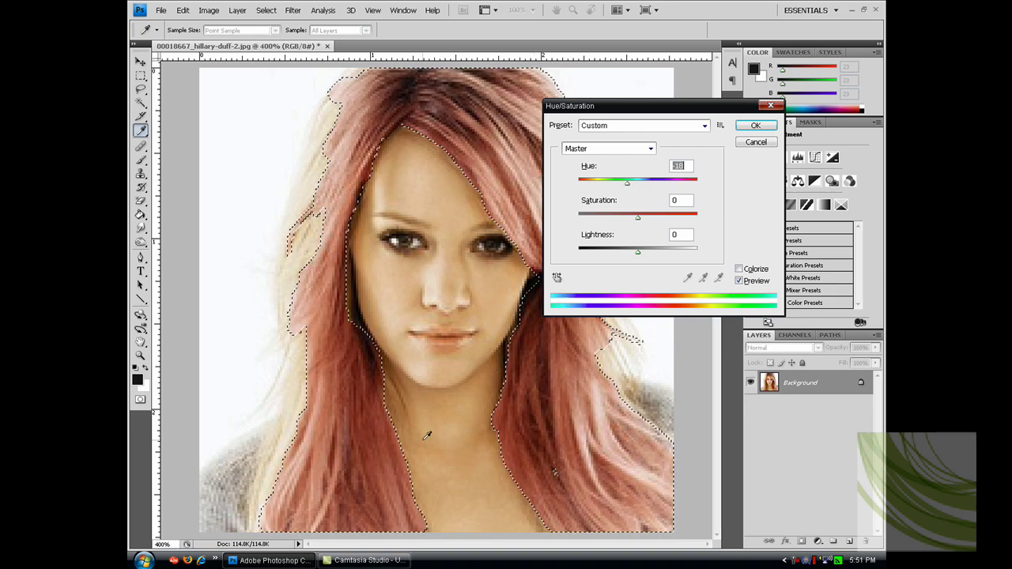
left_click(749, 127)
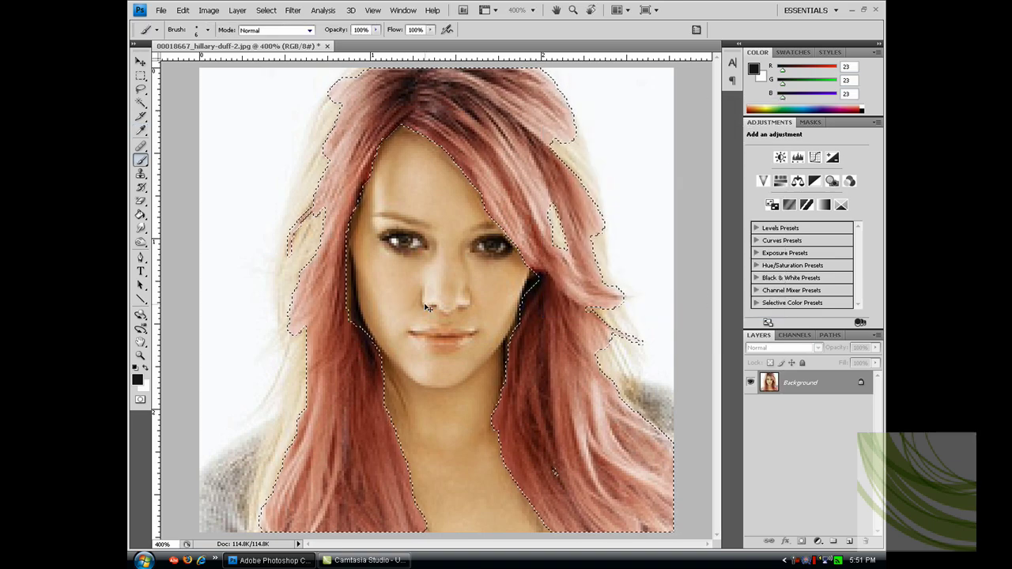
Deselect the hair and return the image view to 100% to check the recoloured portrait
key("ctrl+d")
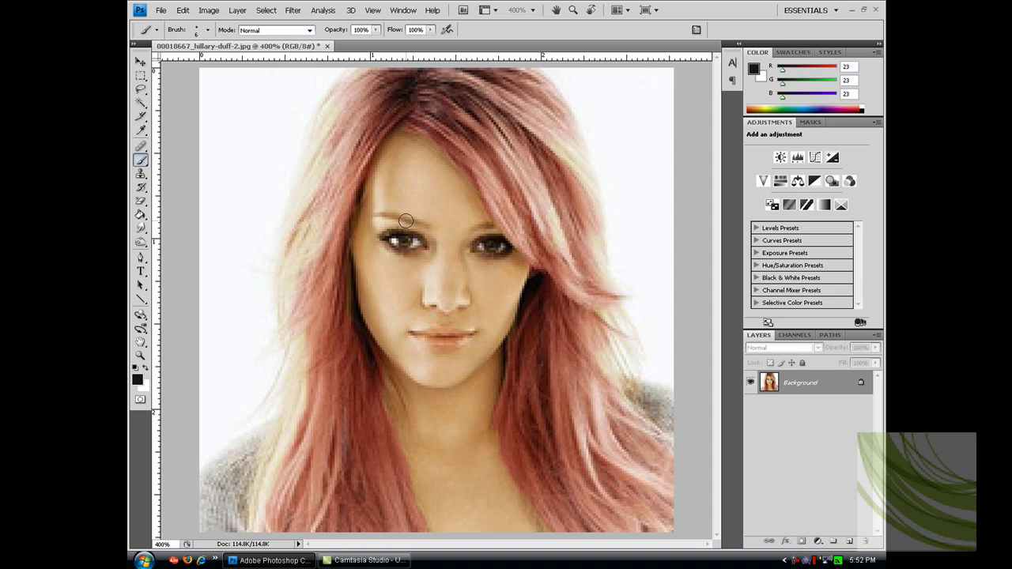
key("ctrl+minus")
key("ctrl+minus")
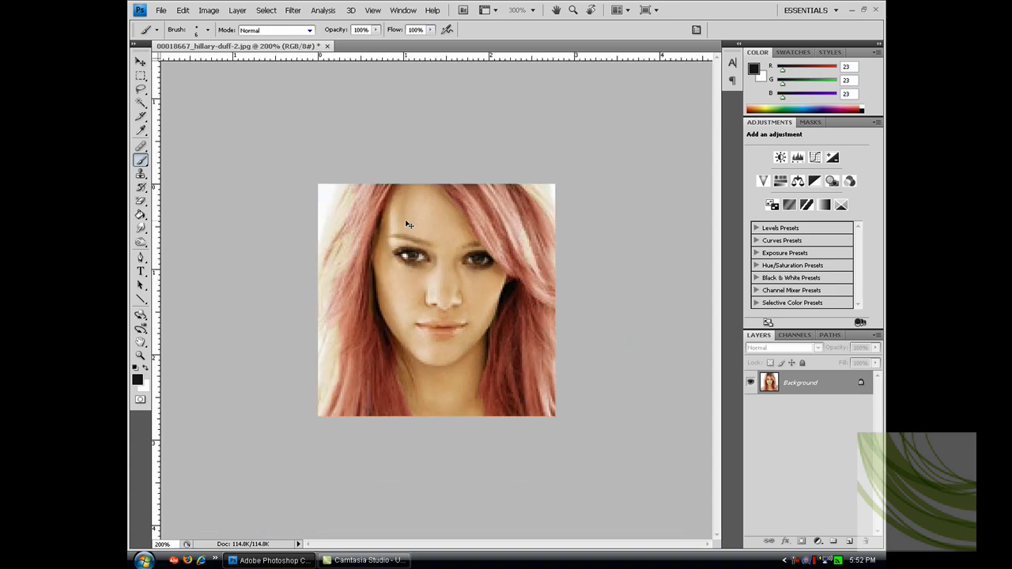
key("ctrl+minus")
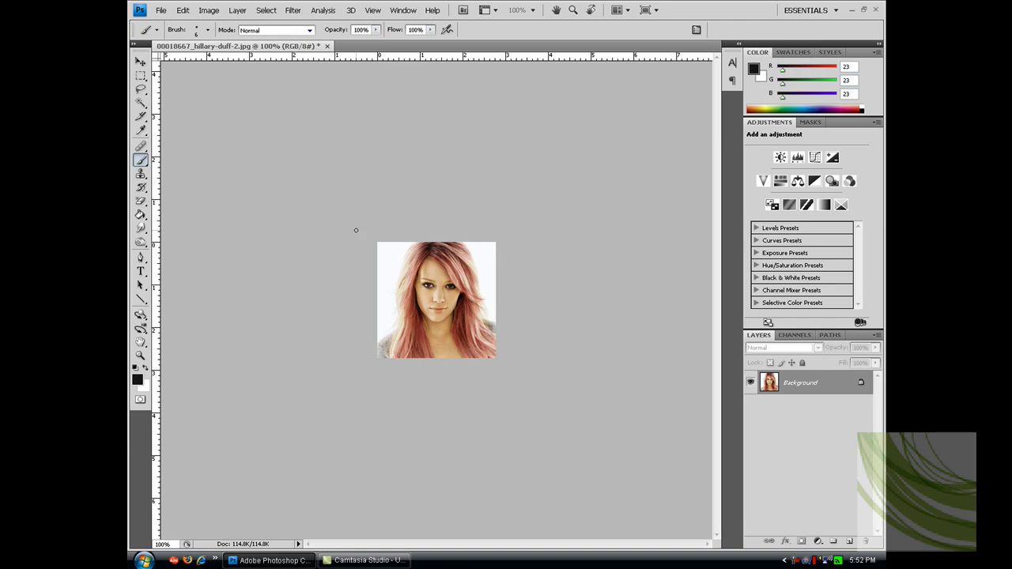
left_click(162, 10)
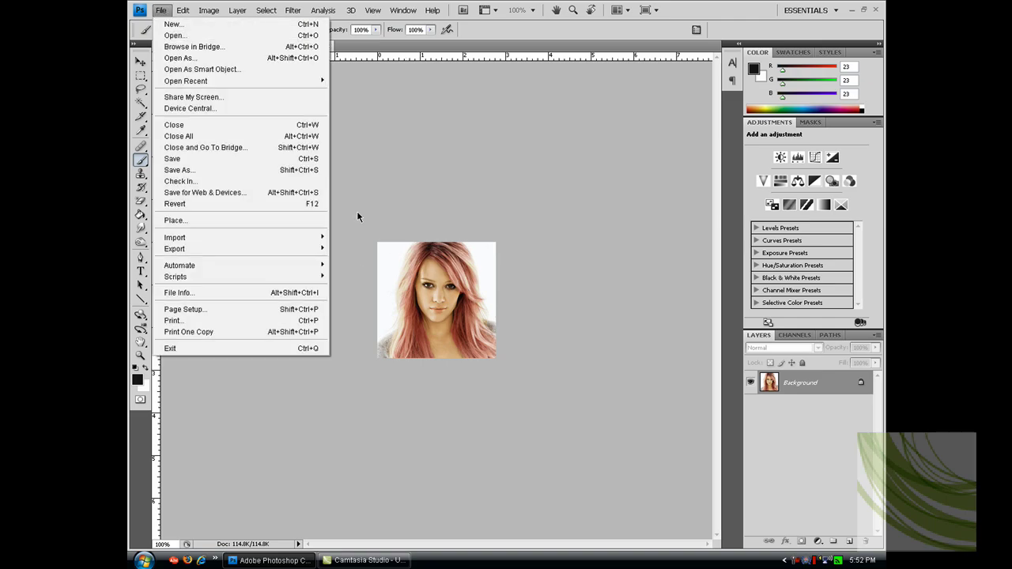
left_click(362, 203)
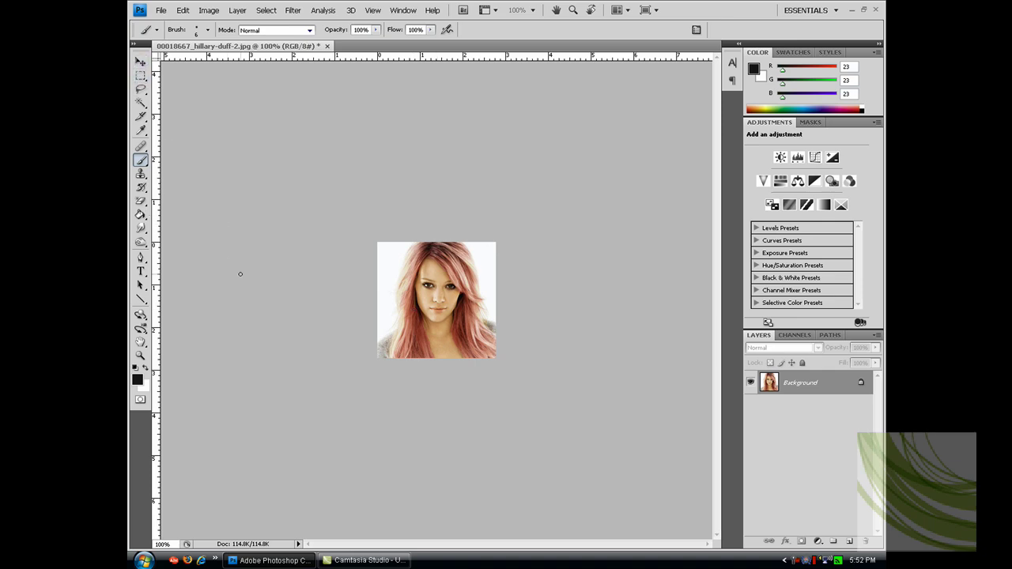
Try a slight positive hue shift on the whole image with Hue/Saturation, without any selection
left_click(140, 63)
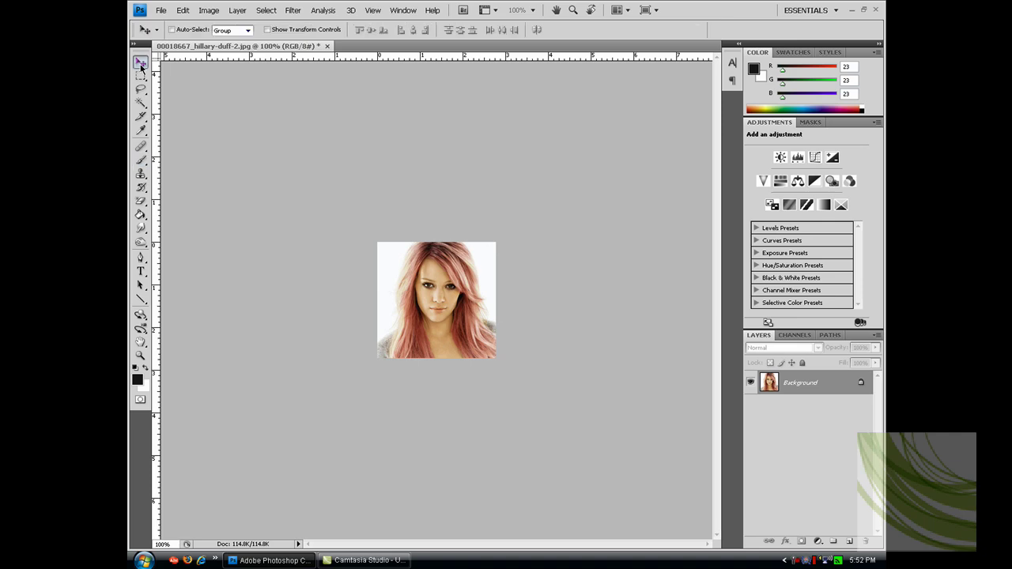
key("ctrl+u")
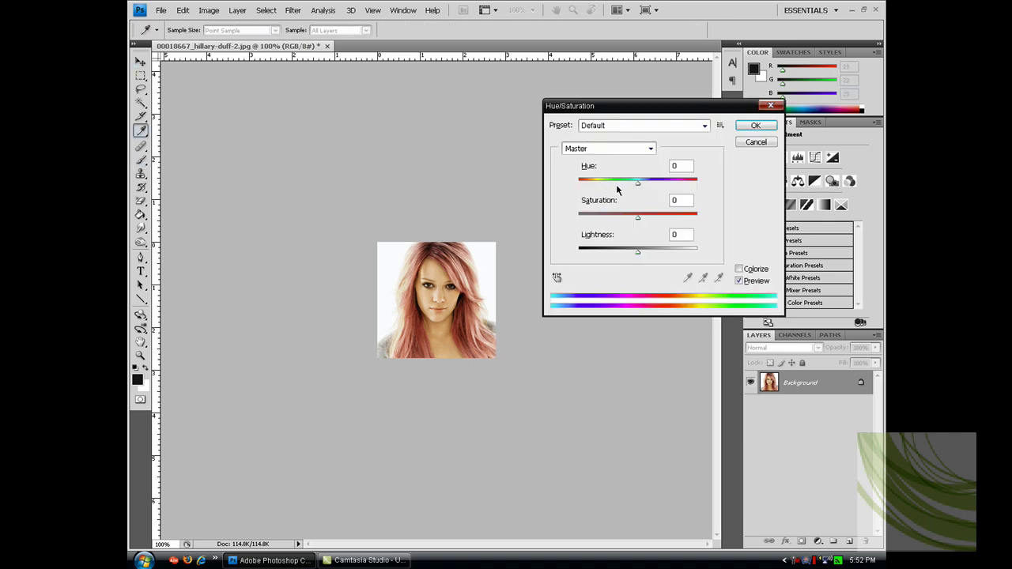
mouse_move(638, 182)
left_mouse_down()
mouse_move(606, 184)
mouse_move(663, 185)
mouse_move(644, 182)
left_mouse_up()
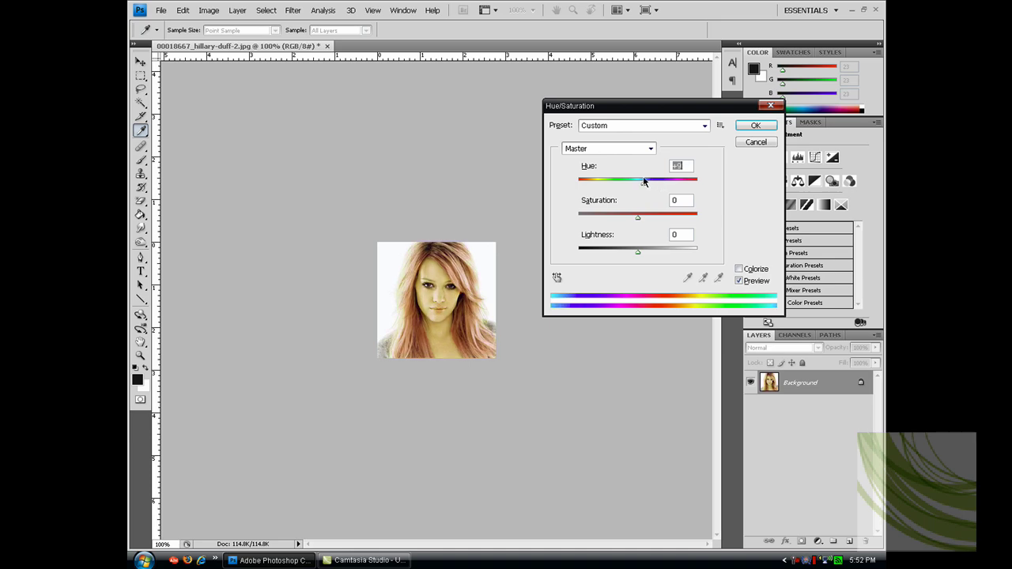
left_click(756, 127)
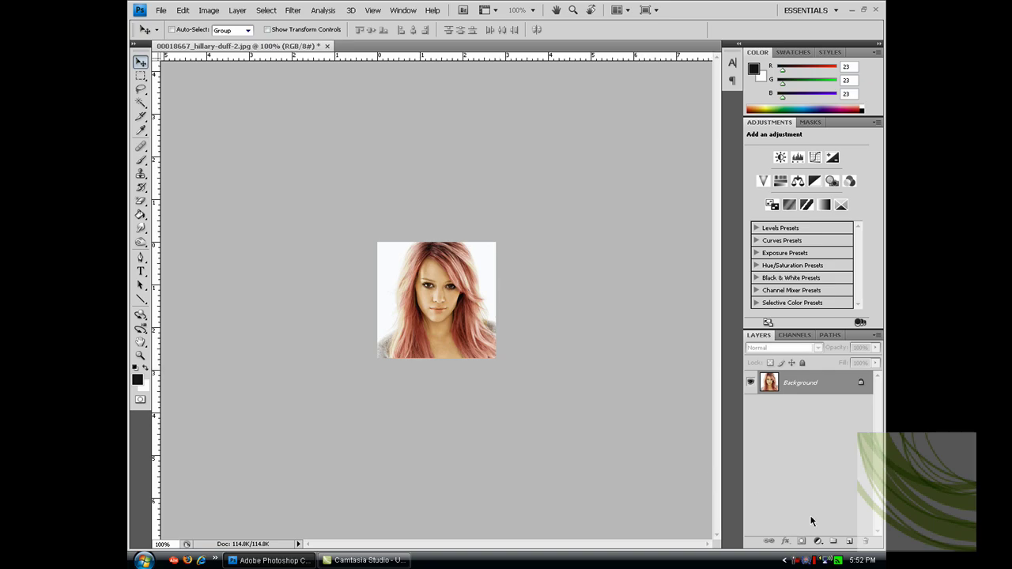
right_click(796, 561)
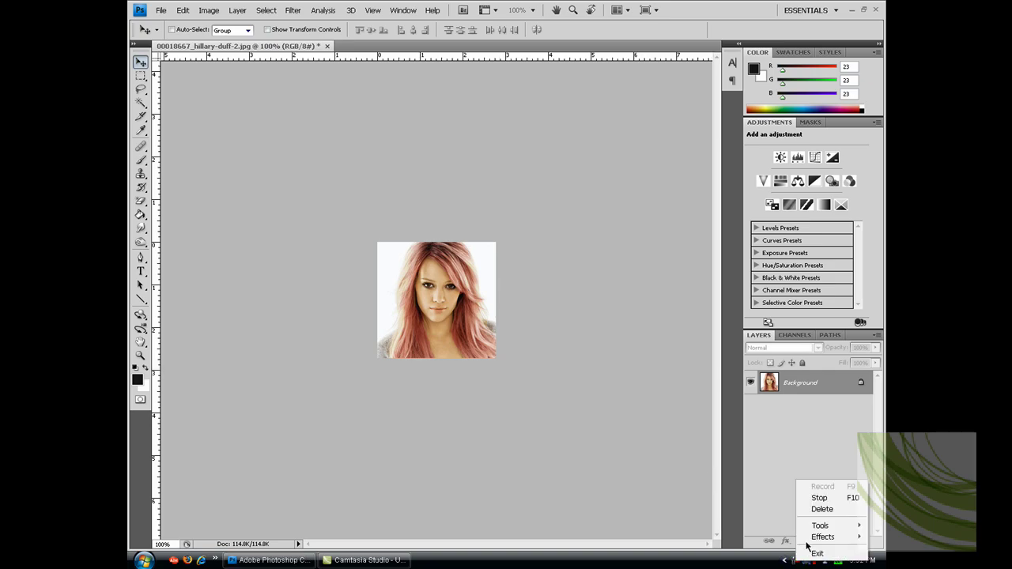